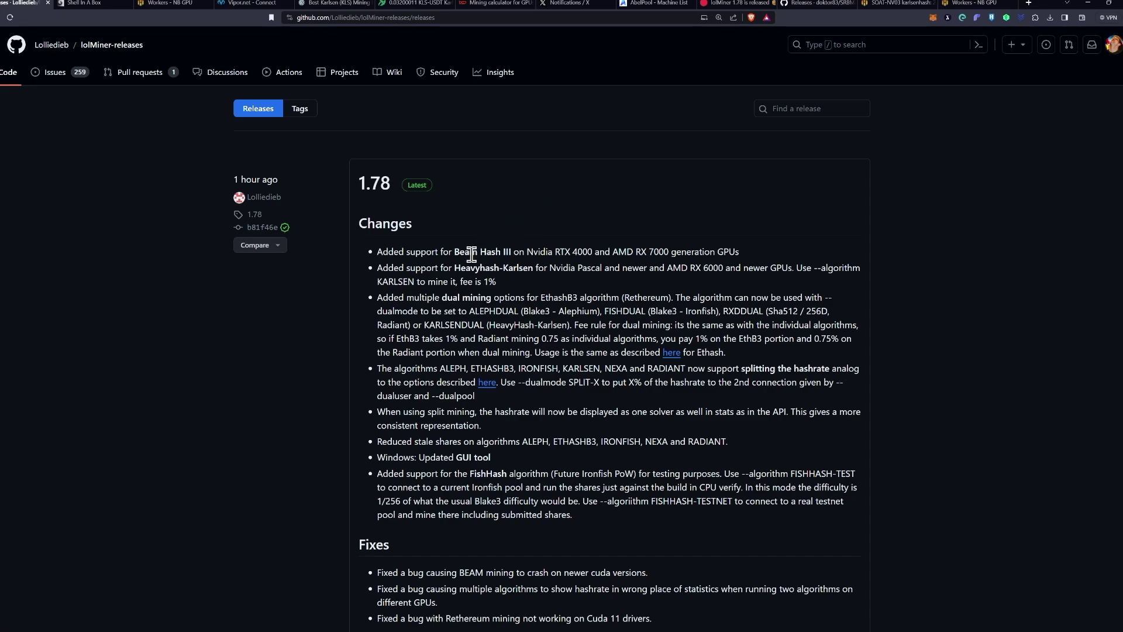
# Step: Highlight Heavyhash-Karlsen and KARLSENDUAL in the lolMiner 1.78 notes, then view a rig's dual-mining shell output
pyautogui.moveTo(460, 270); pyautogui.dragTo(534, 271)
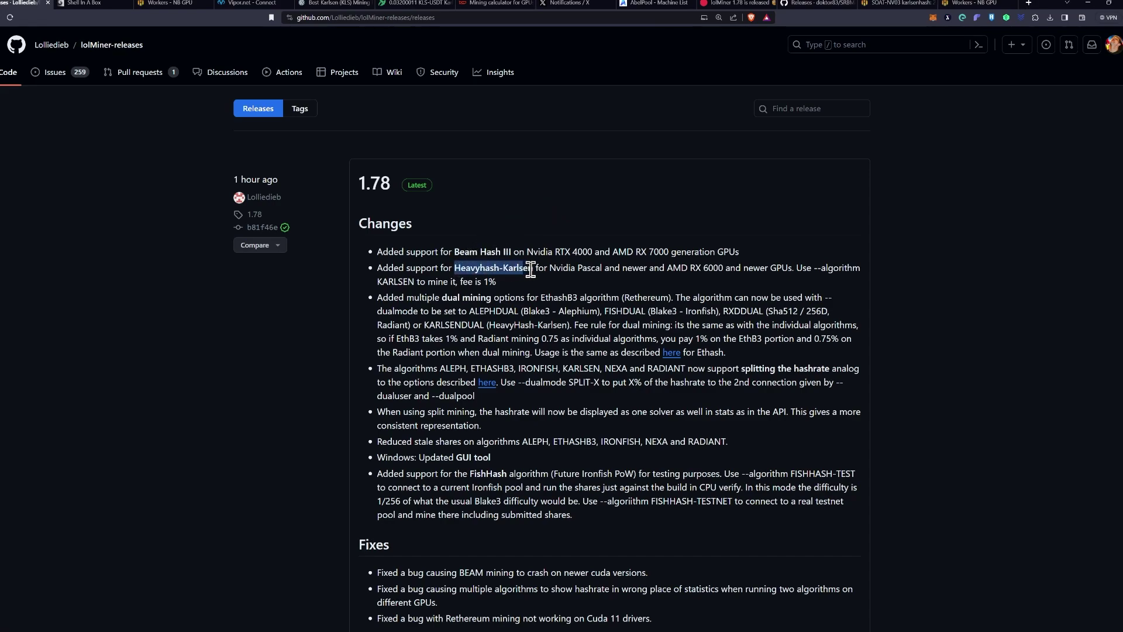
pyautogui.click(533, 270)
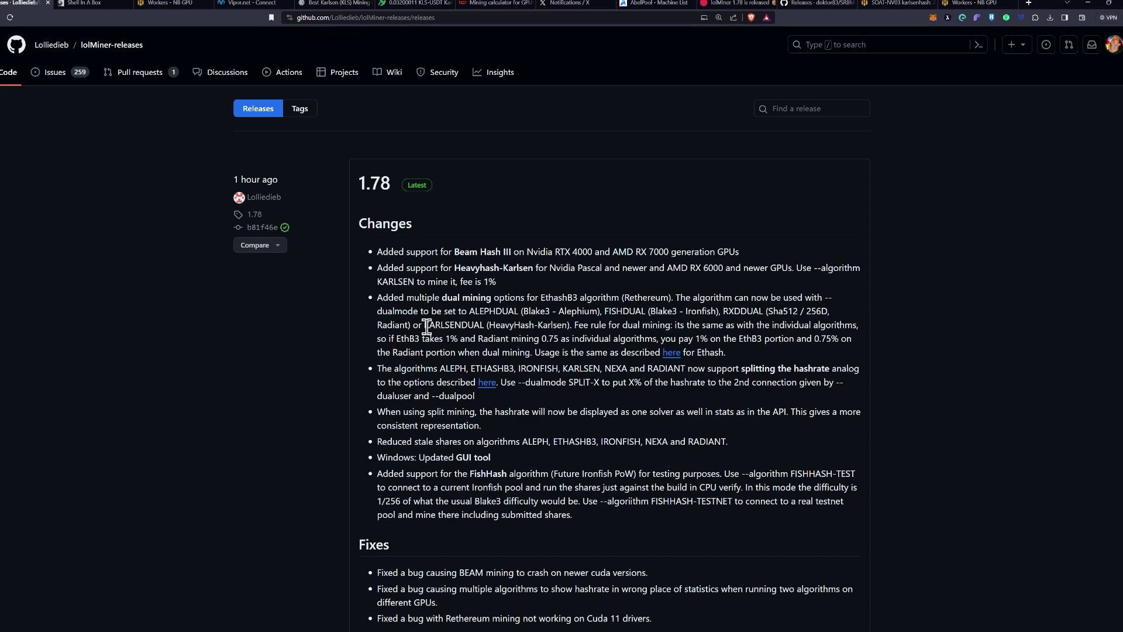
pyautogui.moveTo(425, 325); pyautogui.dragTo(480, 326)
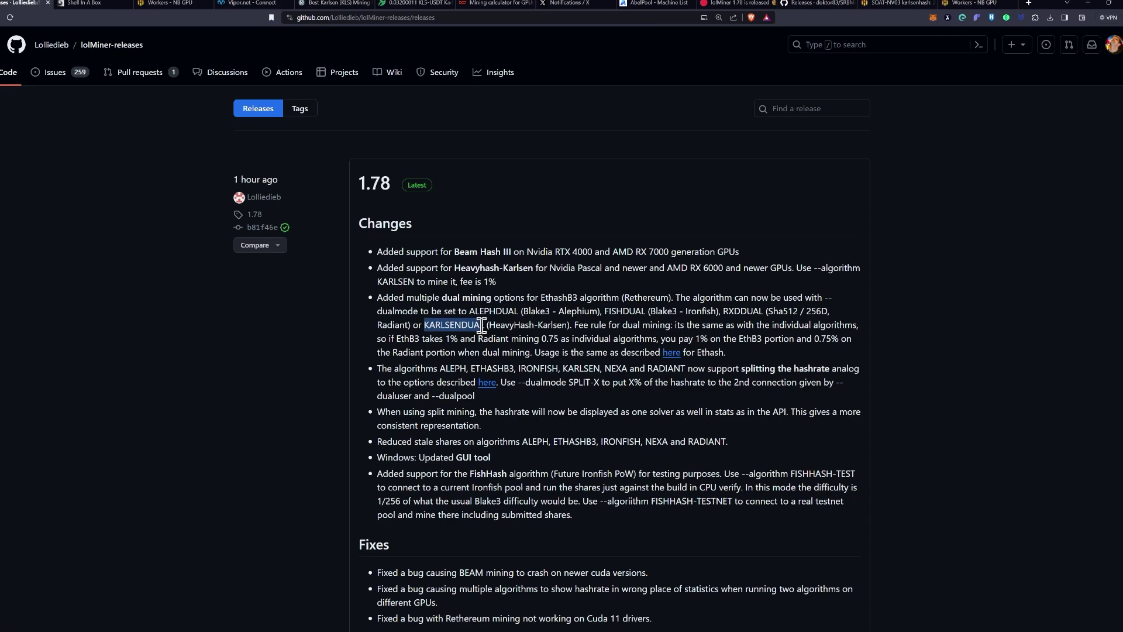
pyautogui.click(648, 331)
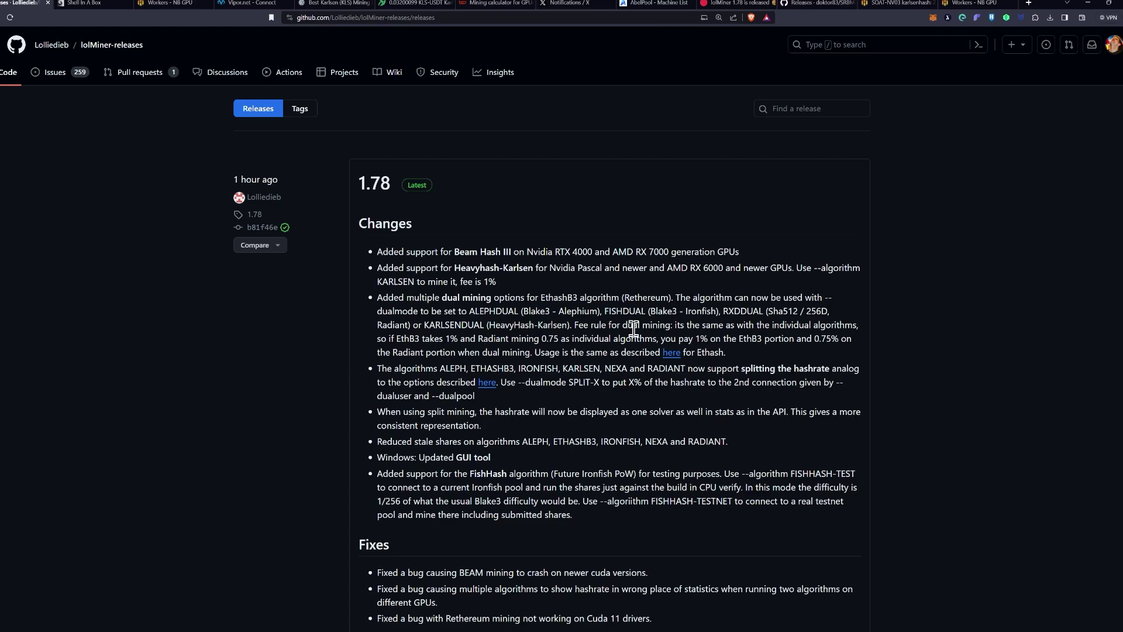
pyautogui.click(86, 4)
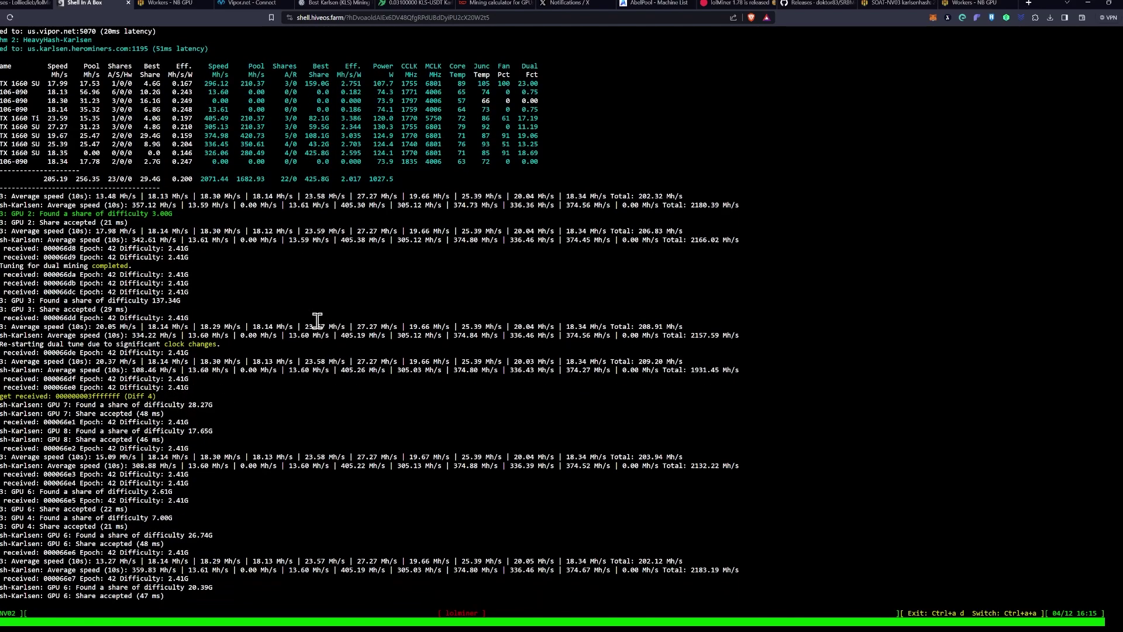
# Step: Start a Hive Shell session on worker SOAT-NV03 from its Flight Sheet page
pyautogui.click(165, 7)
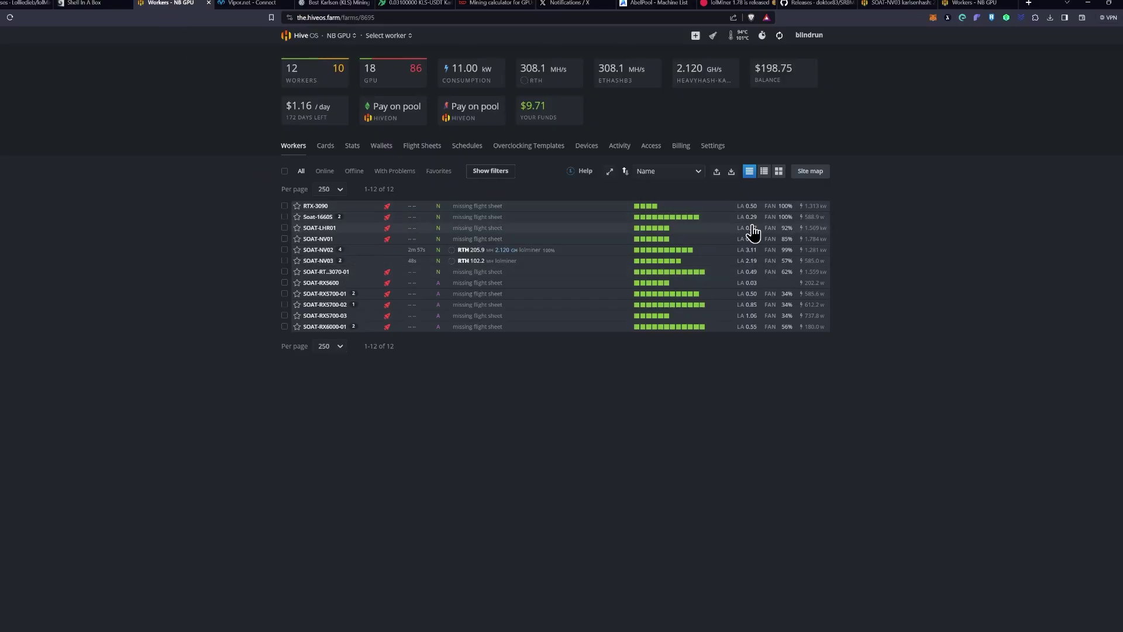
pyautogui.click(320, 261)
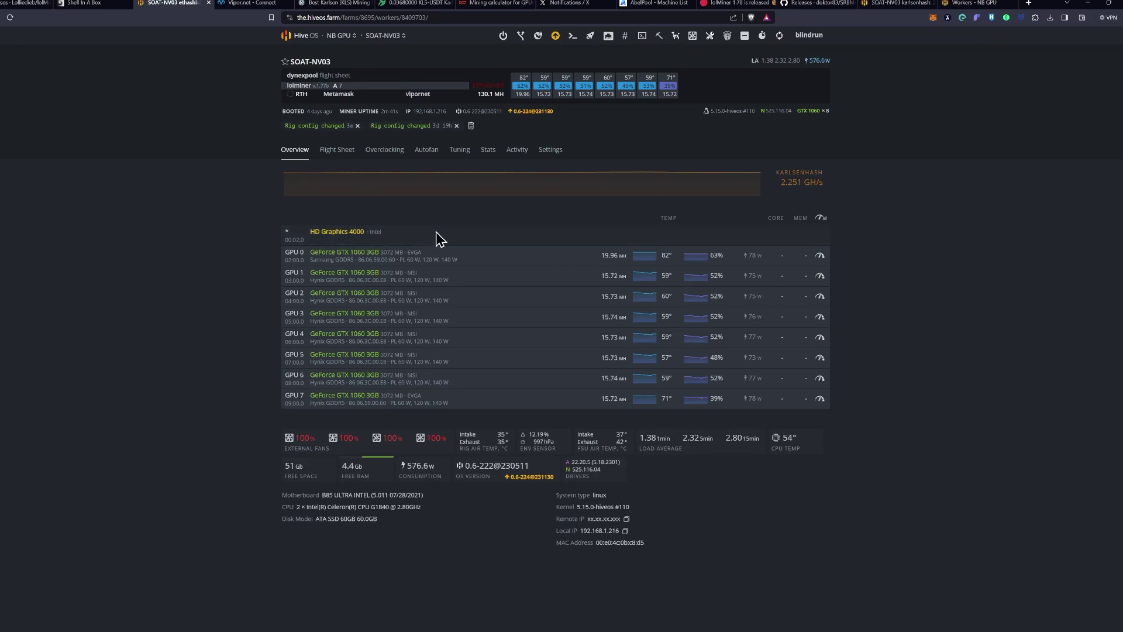
pyautogui.click(331, 153)
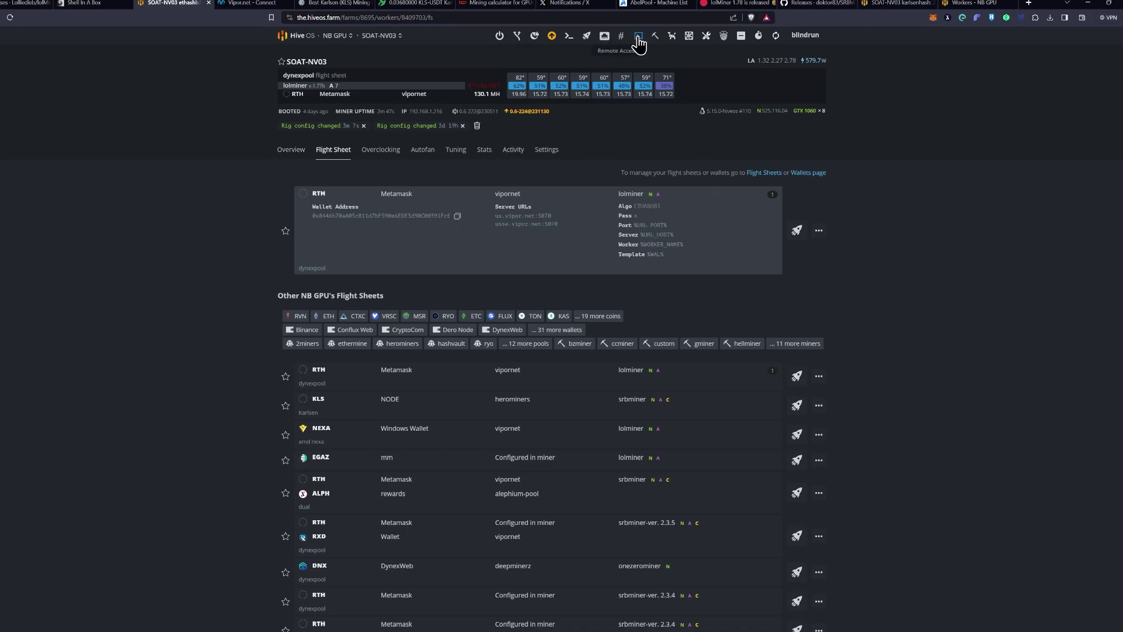
pyautogui.click(639, 41)
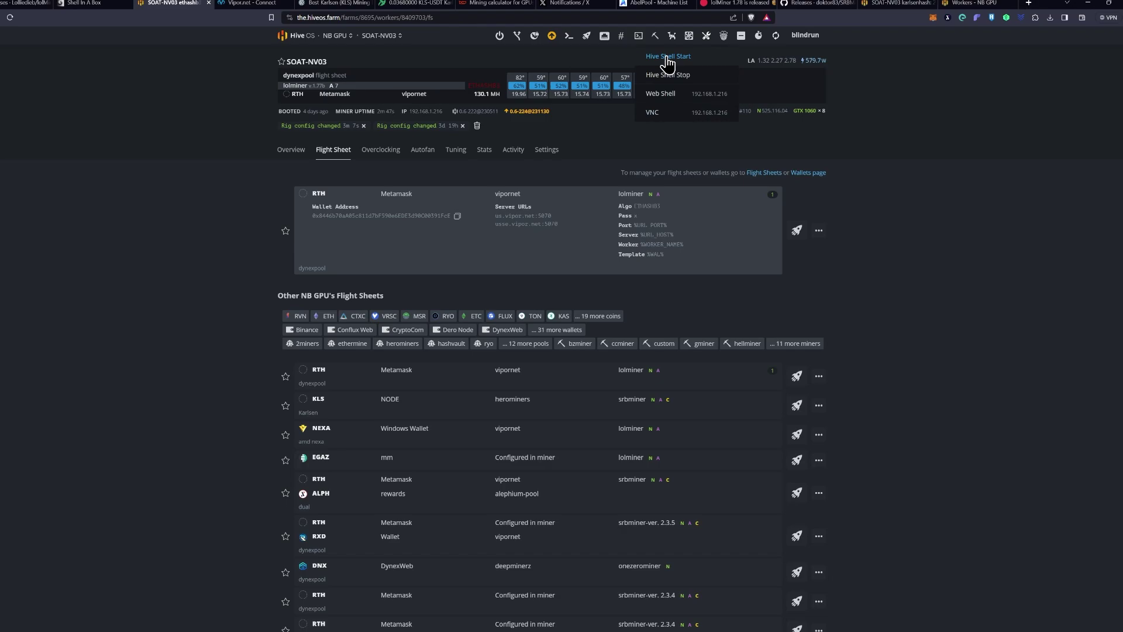
pyautogui.click(668, 57)
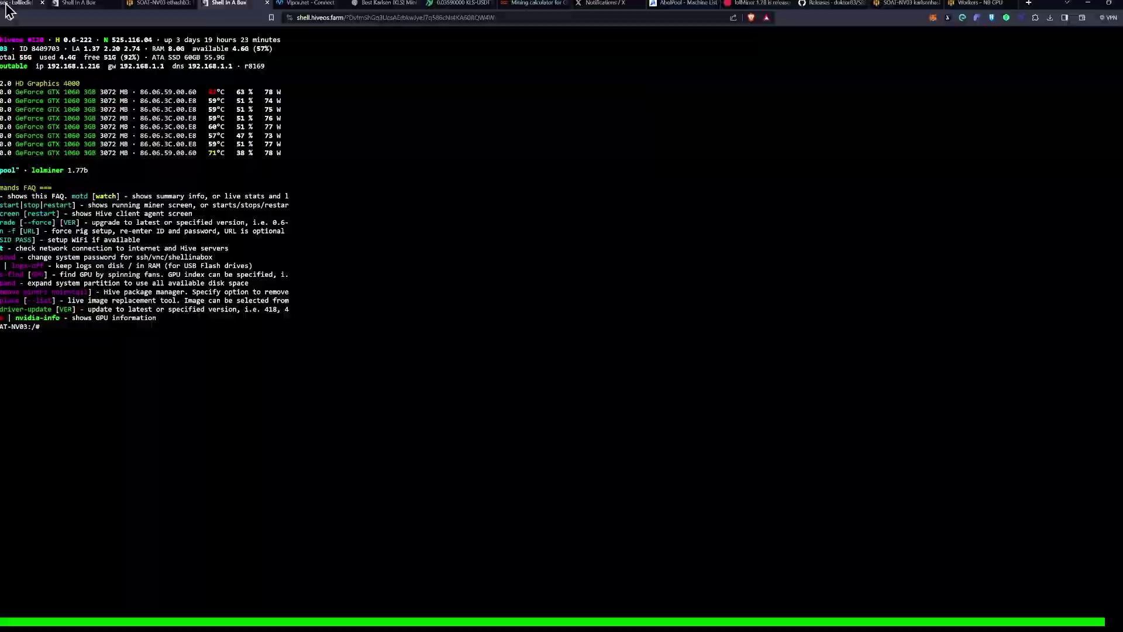
# Step: Copy the HiveOS lolMiner 1.78 install command block from the release notes
pyautogui.click(7, 3)
pyautogui.scroll(-10, 410, 339)
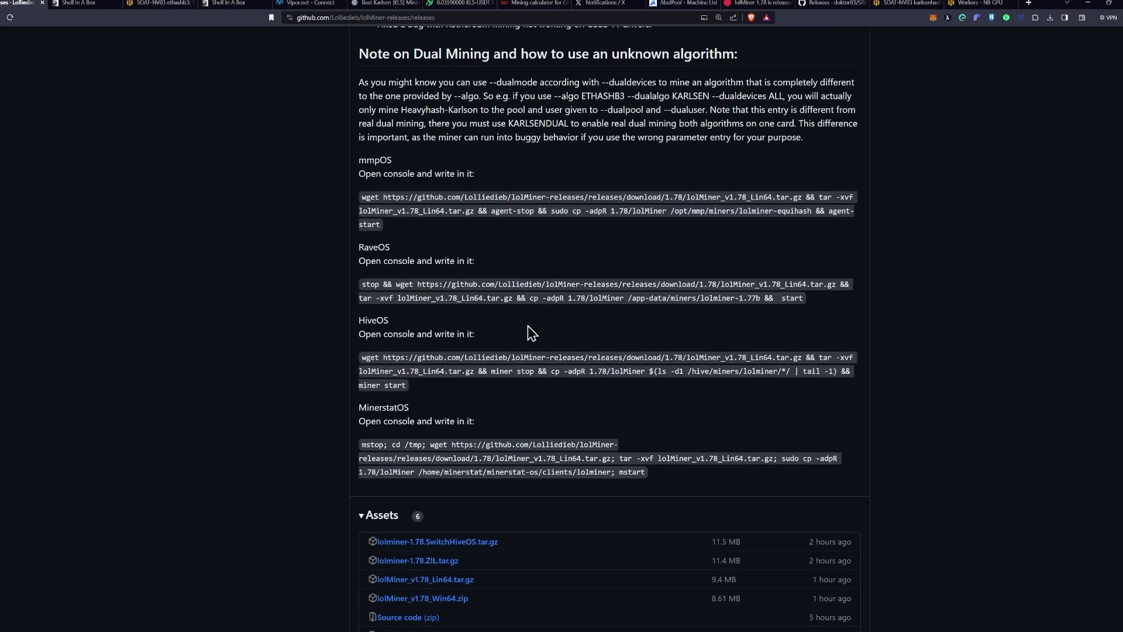
pyautogui.moveTo(364, 359); pyautogui.dragTo(403, 386)
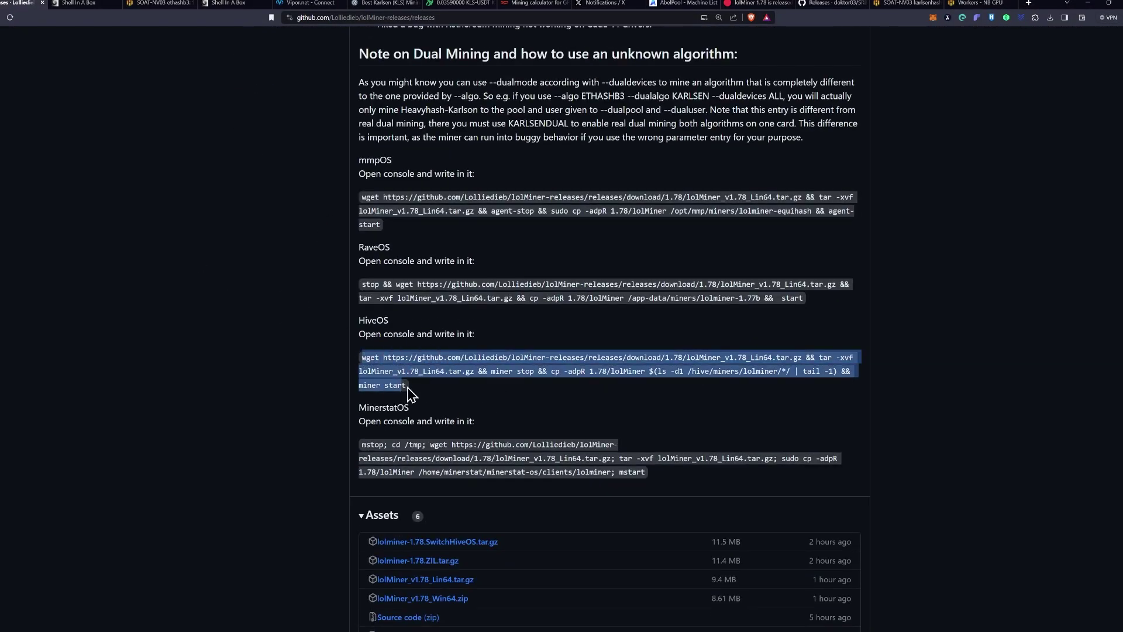
pyautogui.tripleClick(402, 384)
pyautogui.hotkey('ctrl', 'c')
# Step: Paste and run the lolMiner 1.78 HiveOS install command on SOAT-NV03, then show the miner screen
pyautogui.click(66, 9)
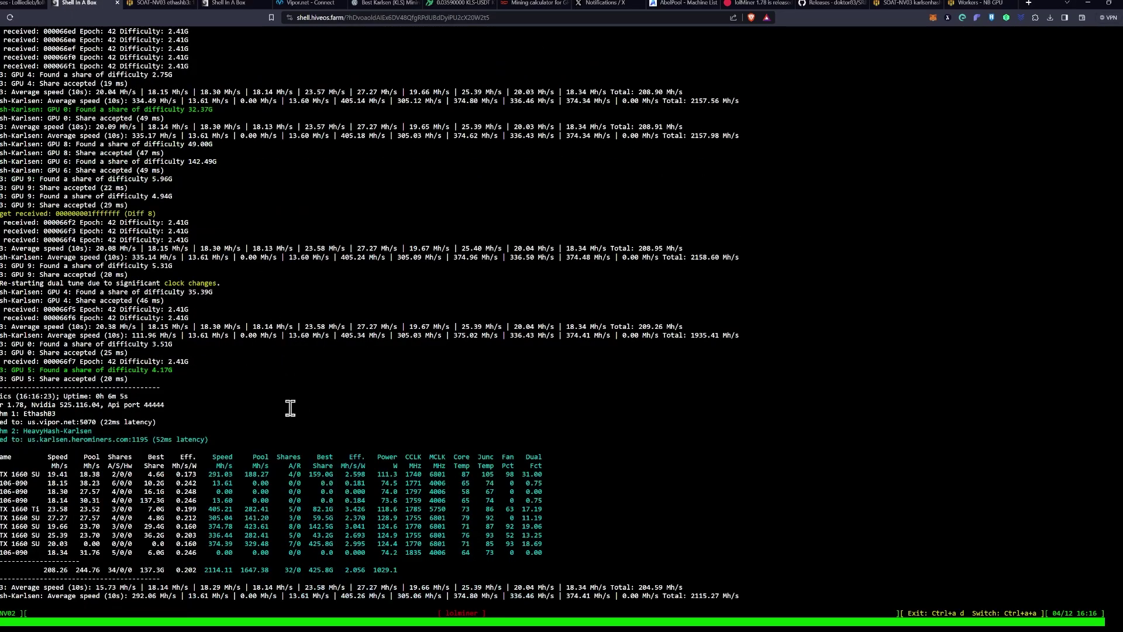
pyautogui.click(234, 4)
pyautogui.rightClick(361, 379)
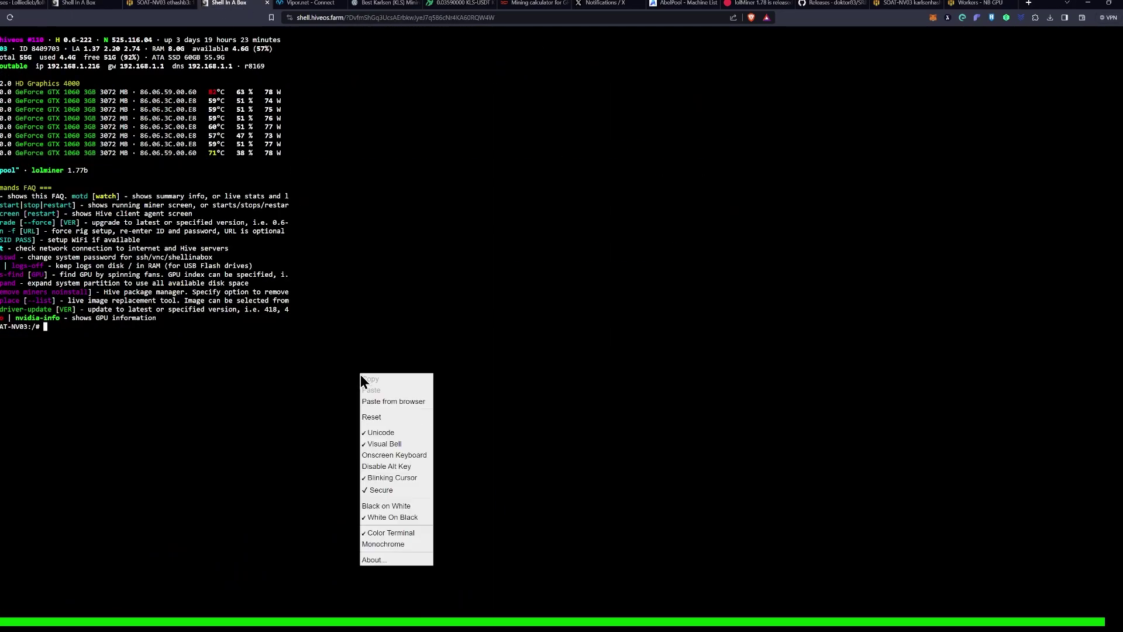
pyautogui.click(396, 400)
pyautogui.hotkey('ctrl', 'v')
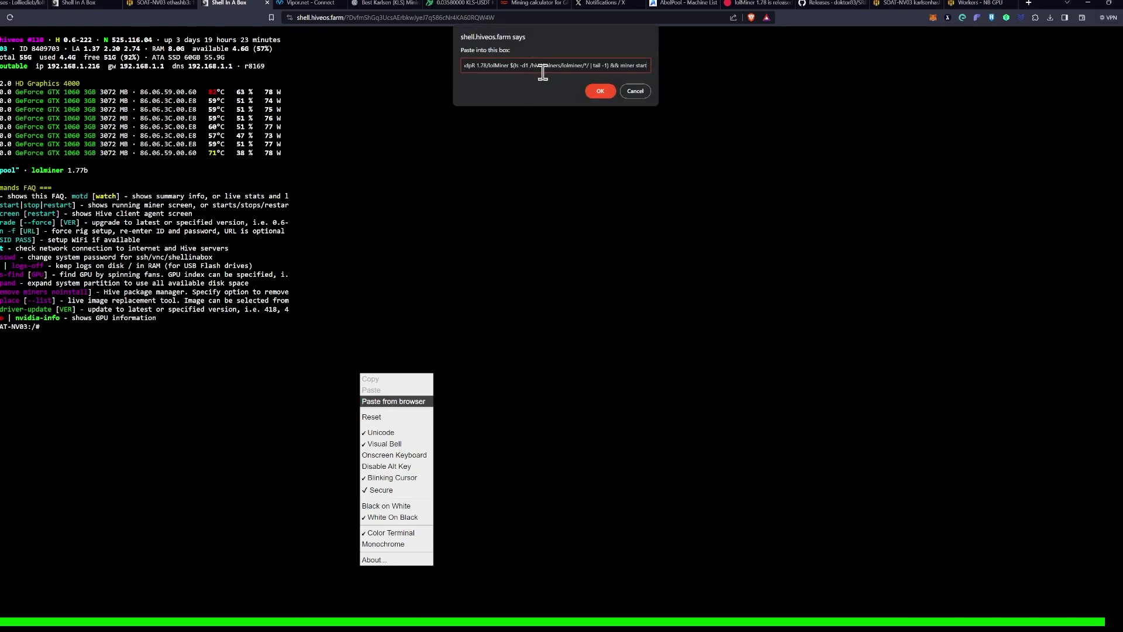
pyautogui.click(600, 90)
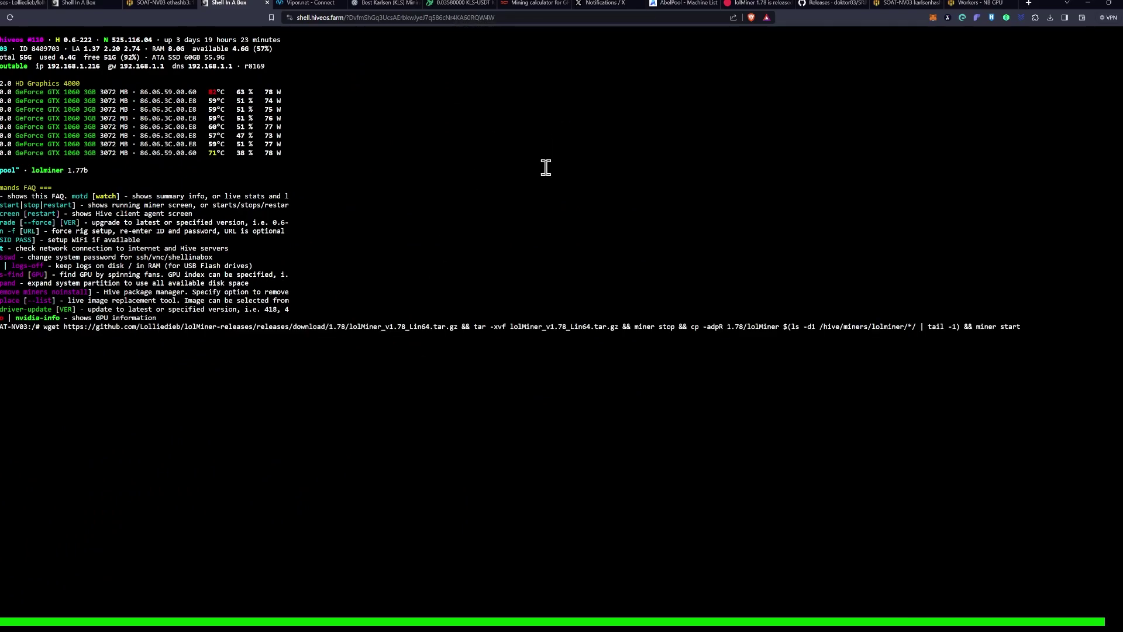
pyautogui.press('Return')
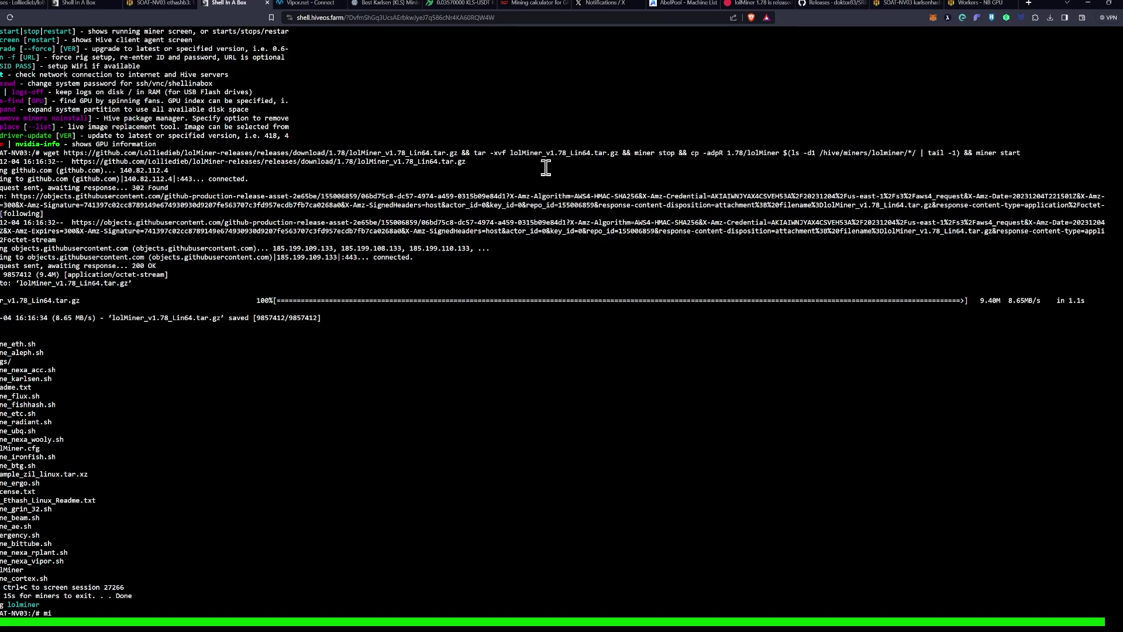
pyautogui.press('Return')
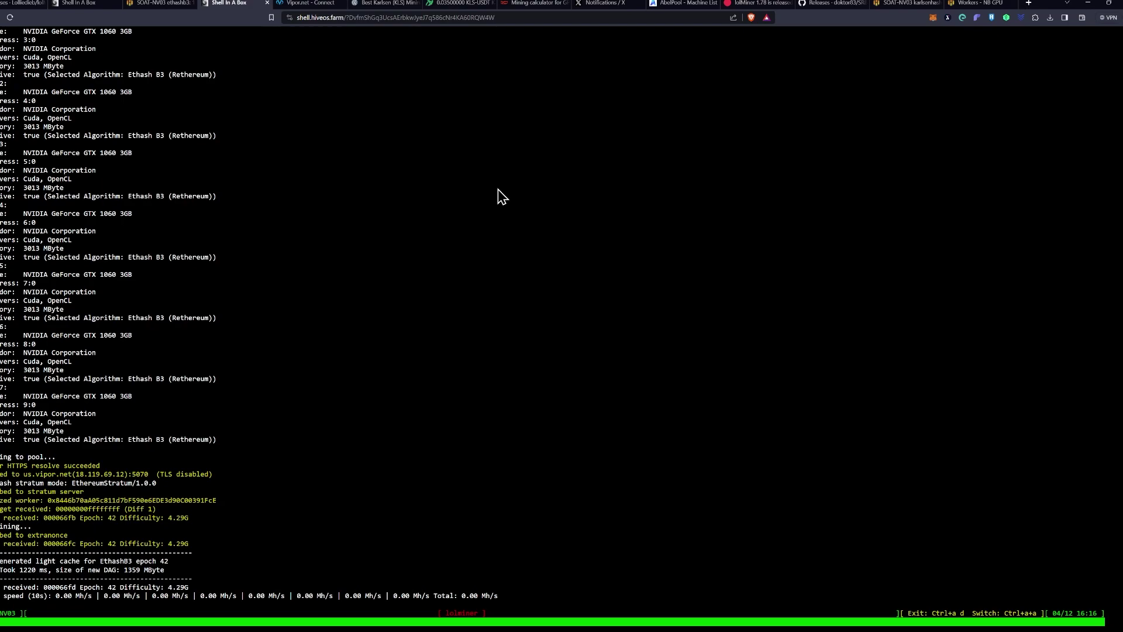
# Step: Edit SOAT-NV03's dynexpool flight sheet and bring up its lolMiner ETHASHB3 configuration
pyautogui.click(167, 7)
pyautogui.click(765, 119)
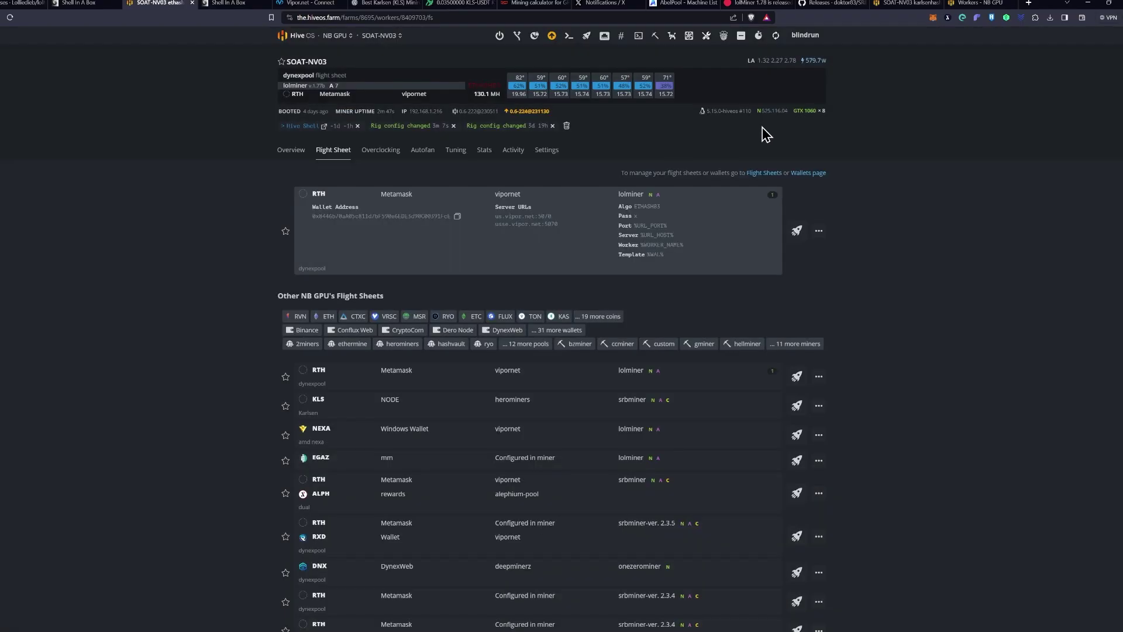
pyautogui.click(819, 233)
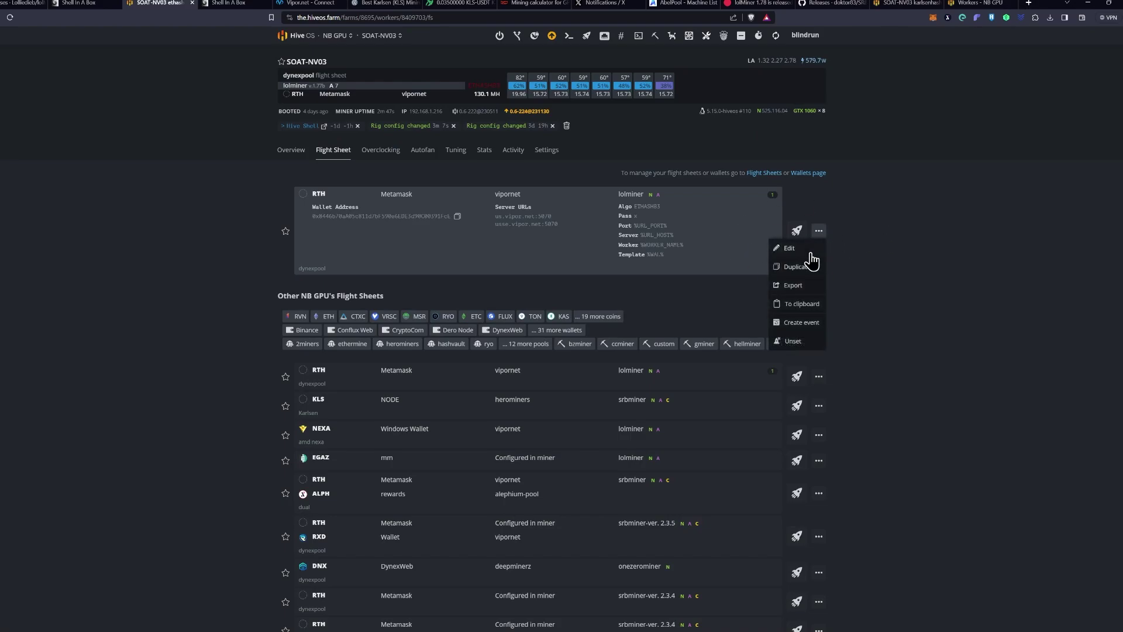
pyautogui.click(788, 248)
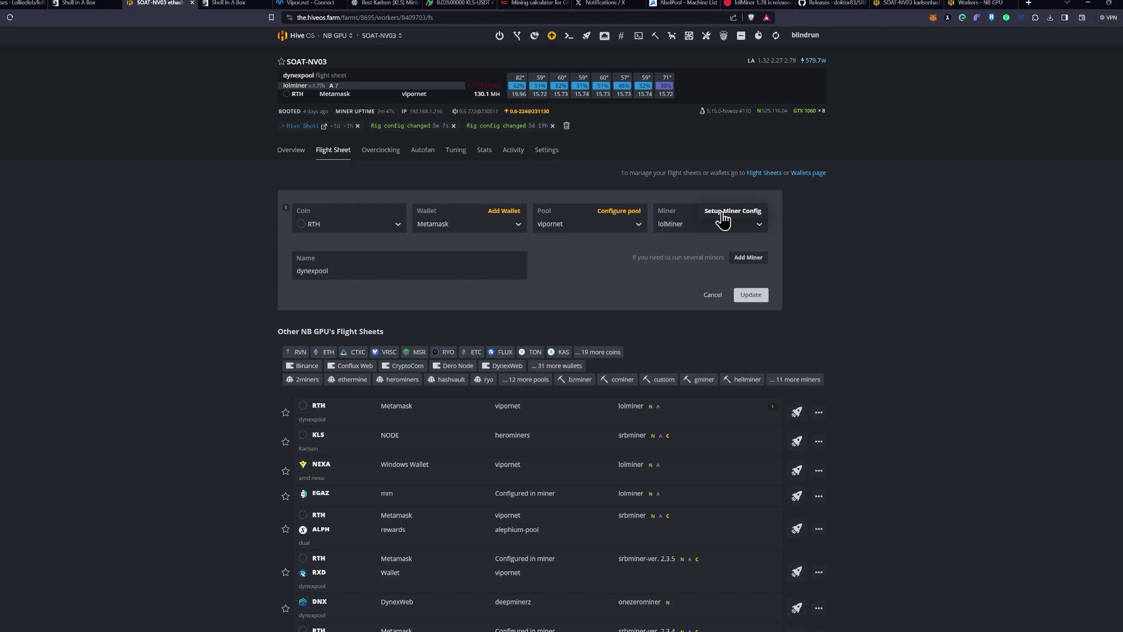
pyautogui.click(723, 218)
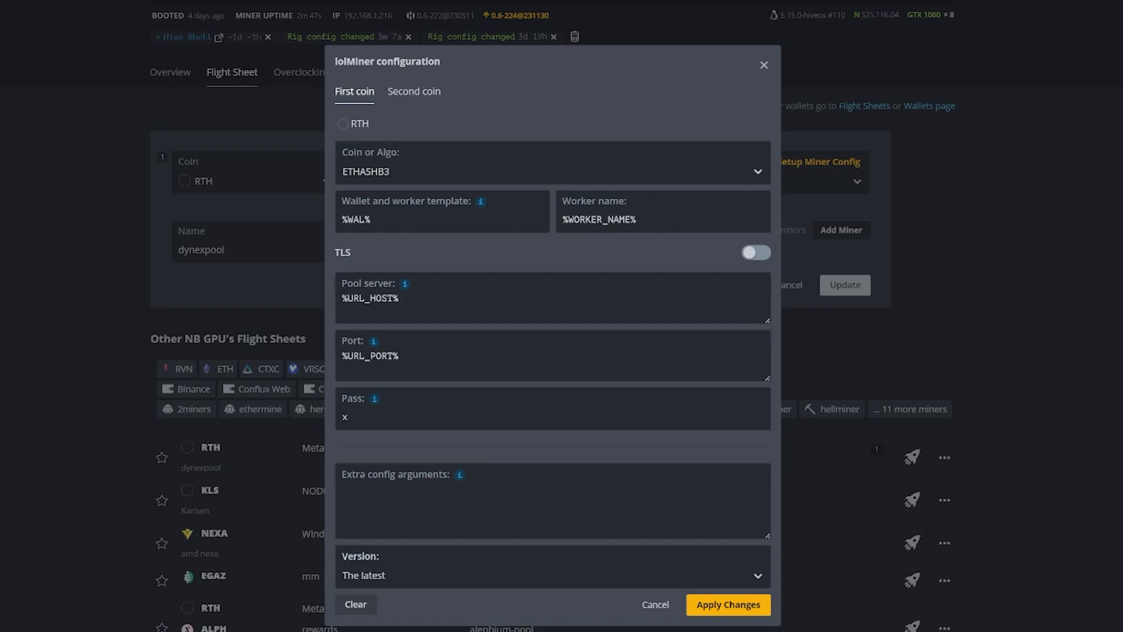
# Step: Paste the --dualmode KARLSENDUAL herominers arguments into Extra config arguments, correcting the port to 1195
pyautogui.click(480, 520)
pyautogui.write('--dualmode KARLSENDUAL --dualpool us.karlsen.herominers.com:119 --dualuser karlsen:qqa9n5r9fsepj7yce4xdegjqa8dsxr9dygy668smfu6msek2aguz5gfs3uq9c')
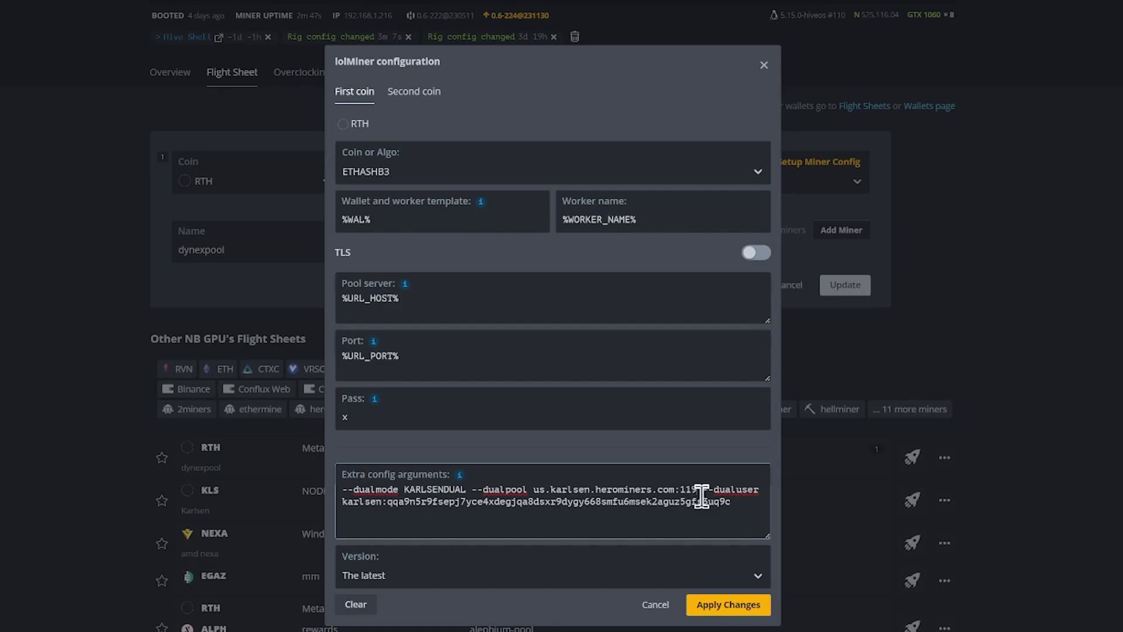
pyautogui.write('5')
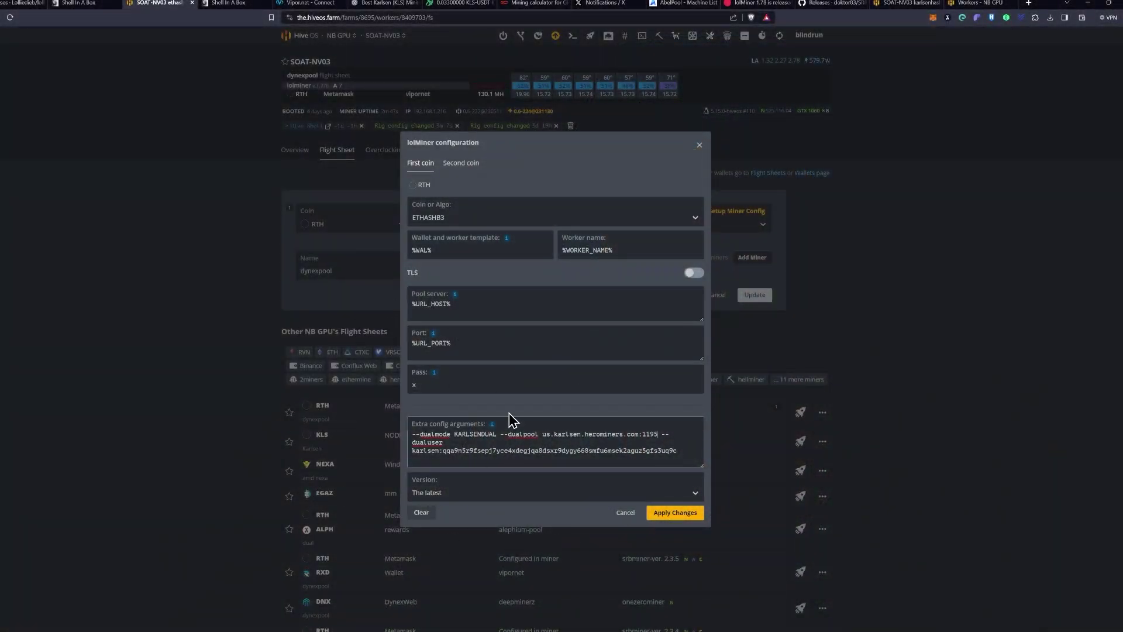
# Step: Apply the lolMiner changes and update the dynexpool flight sheet for All workers
pyautogui.click(514, 444)
pyautogui.click(675, 513)
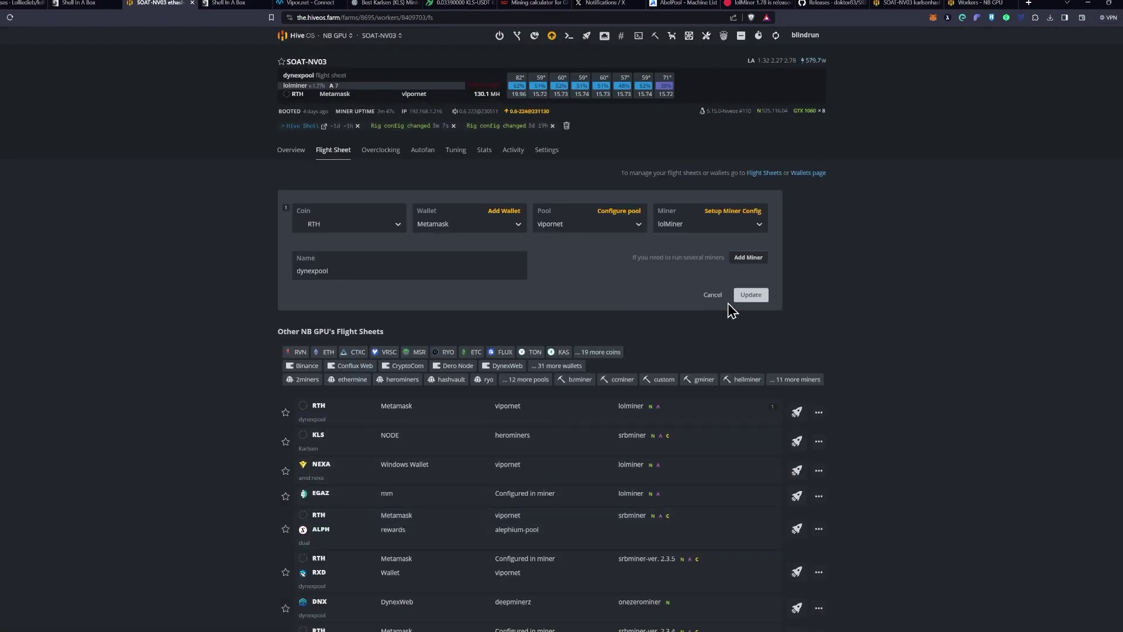
pyautogui.click(757, 294)
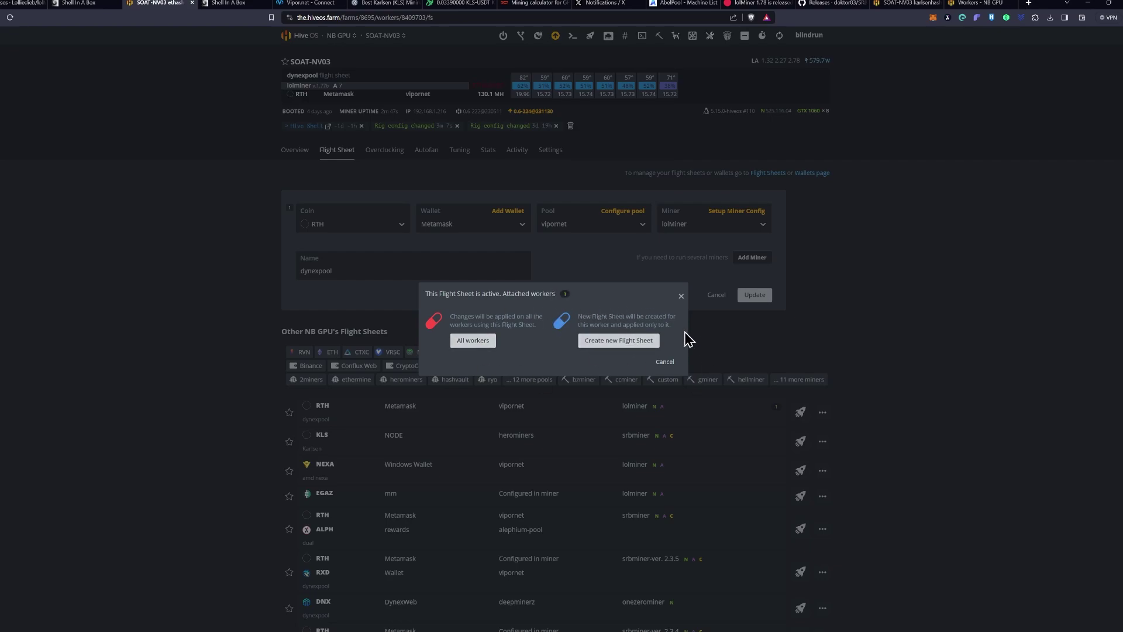
pyautogui.click(473, 342)
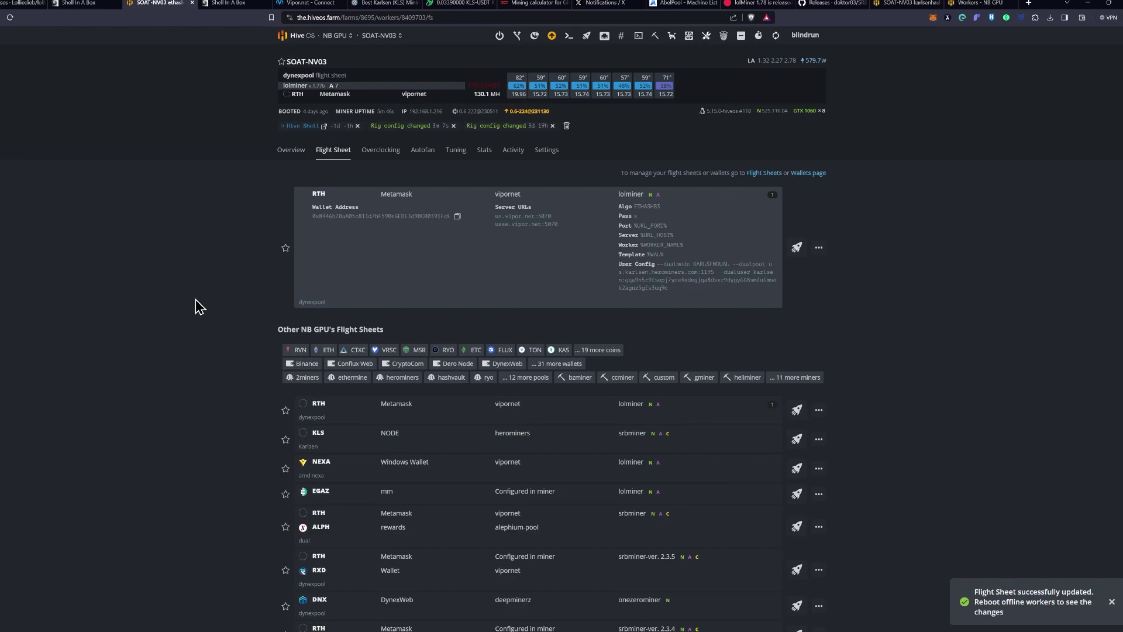
# Step: Return to SOAT-NV03's shell to watch lolMiner restart with the vipor and herominers pools
pyautogui.click(227, 3)
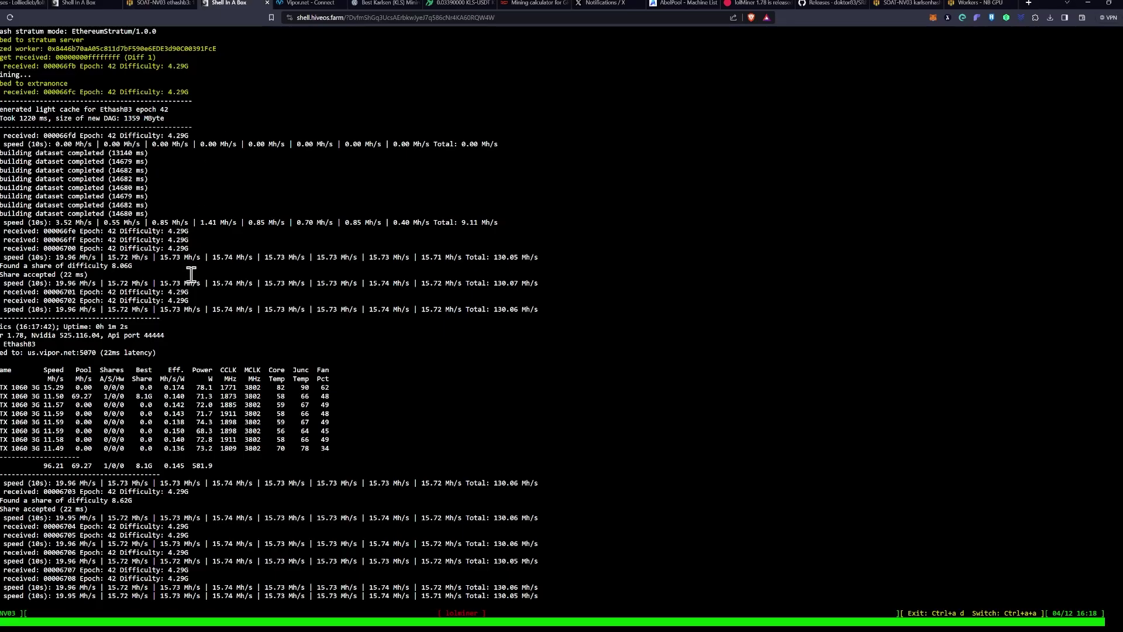